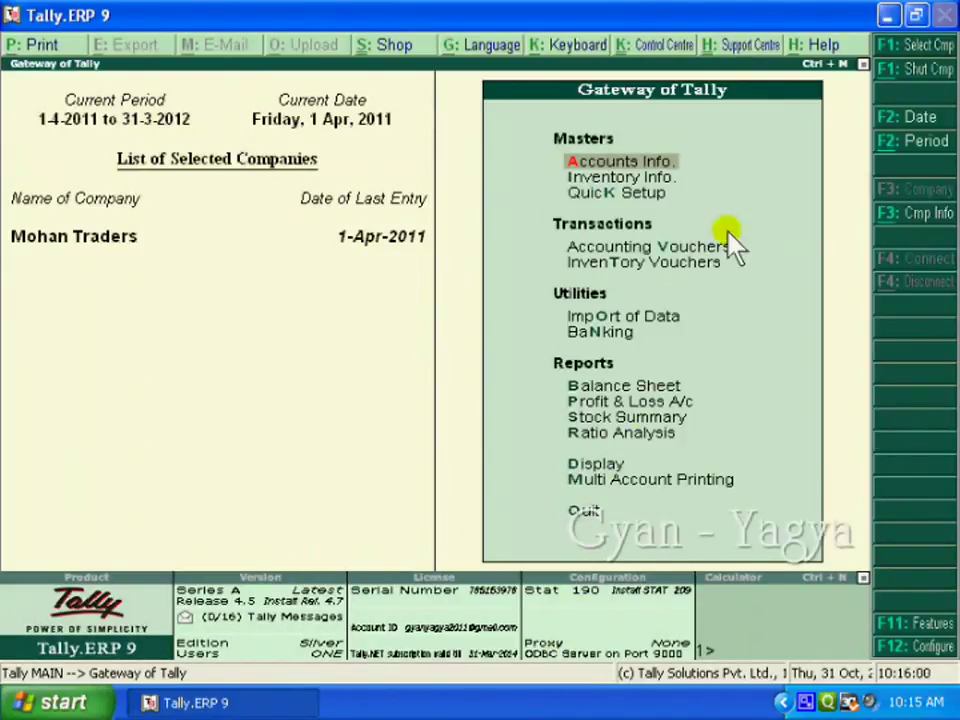
Open the List of Accounts display report for Mohan Traders.
key("Down")
key("Down")
key("Down")
key("Down")
key("Down")
key("Down")
key("Down")
key("Down")
key("Down")
key("Down")
key("Down")
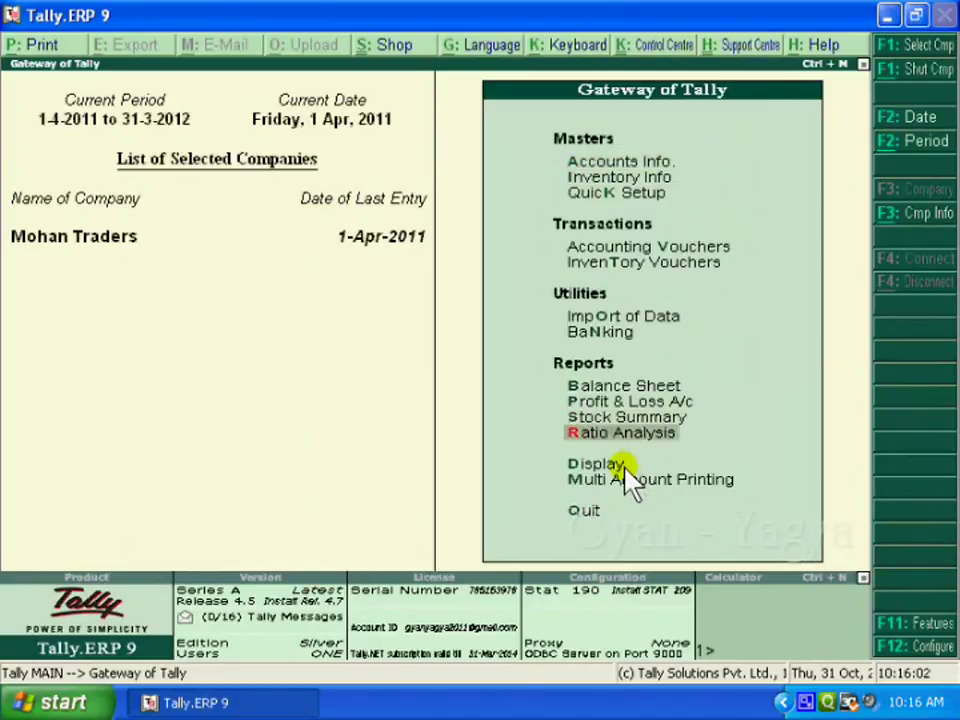
key("Return")
key("Down")
key("Down")
key("Down")
key("Down")
key("Down")
key("Down")
key("Down")
key("Down")
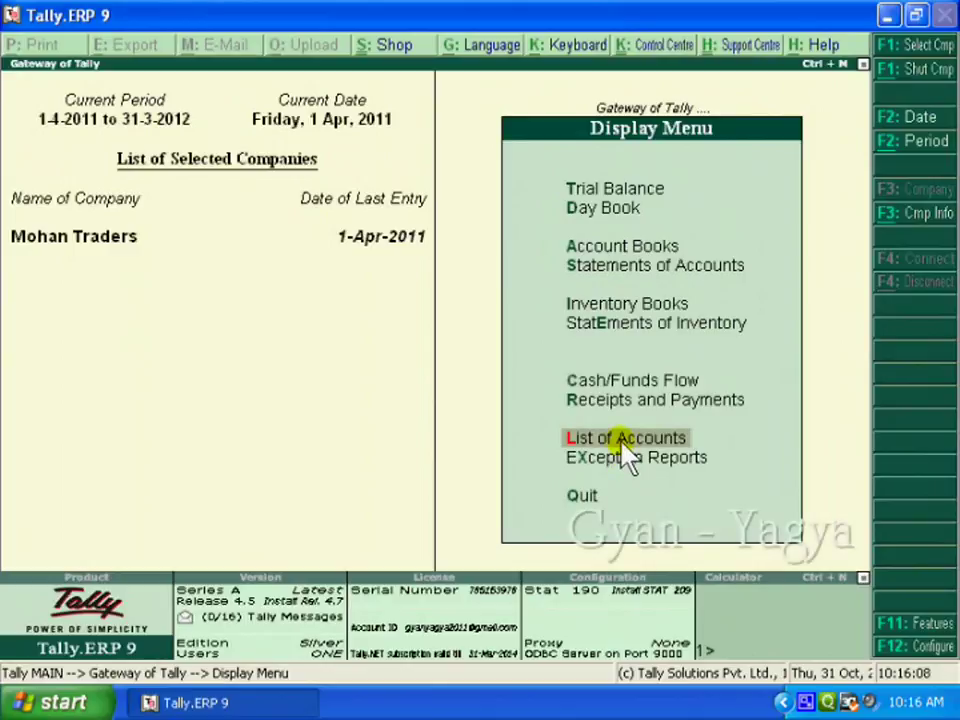
left_click(690, 443)
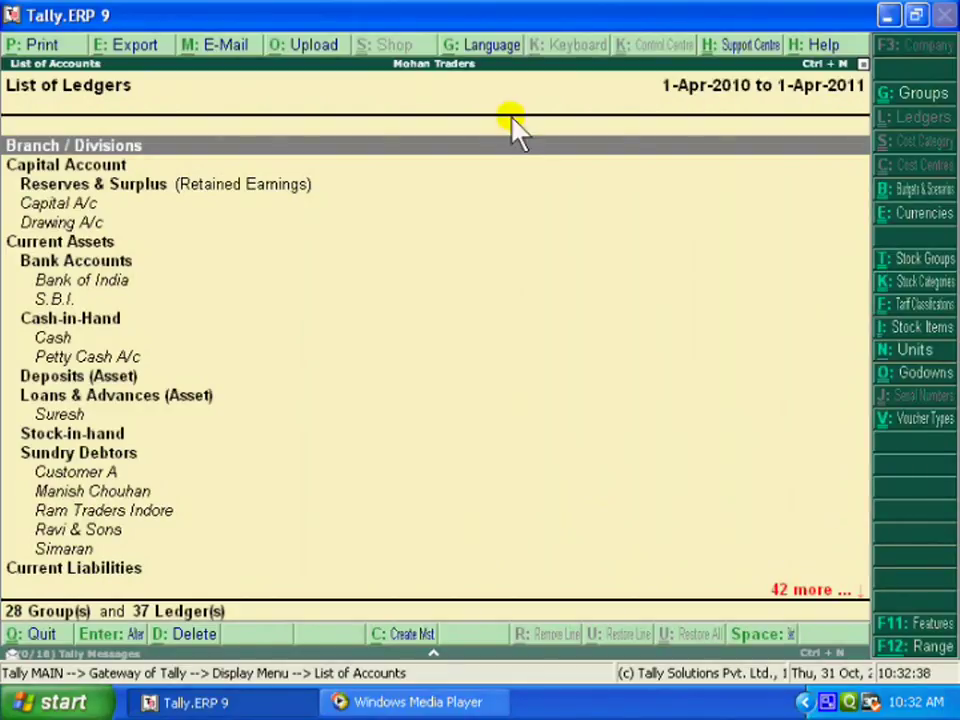
Open the Current Assets group from the ledger list to examine its settings, and return to the list.
left_click(96, 241)
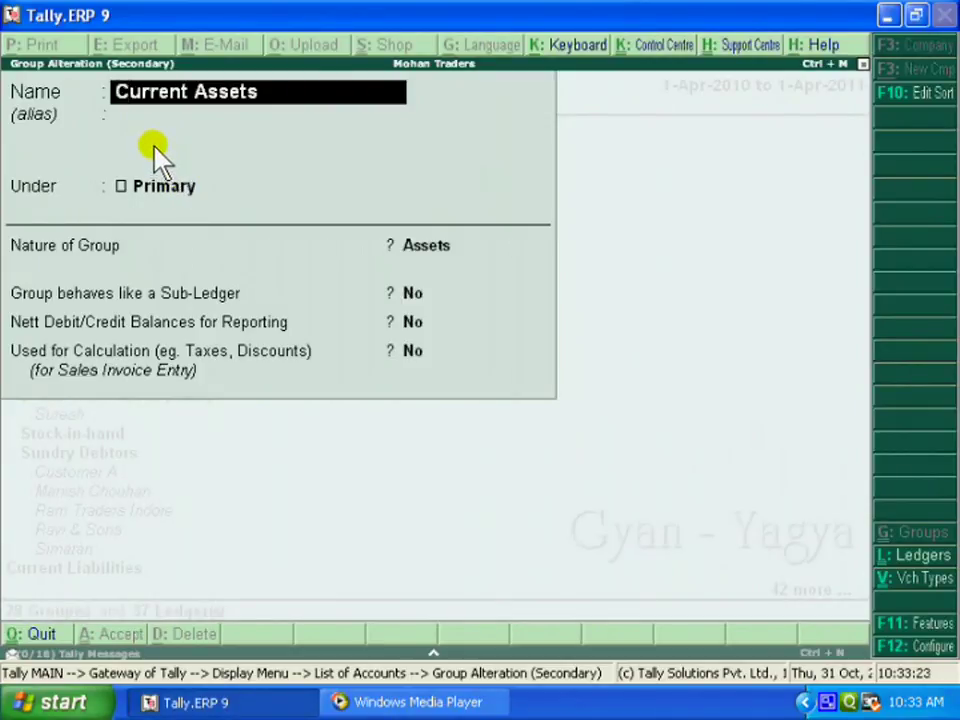
key("Escape")
key("Escape")
key("y")
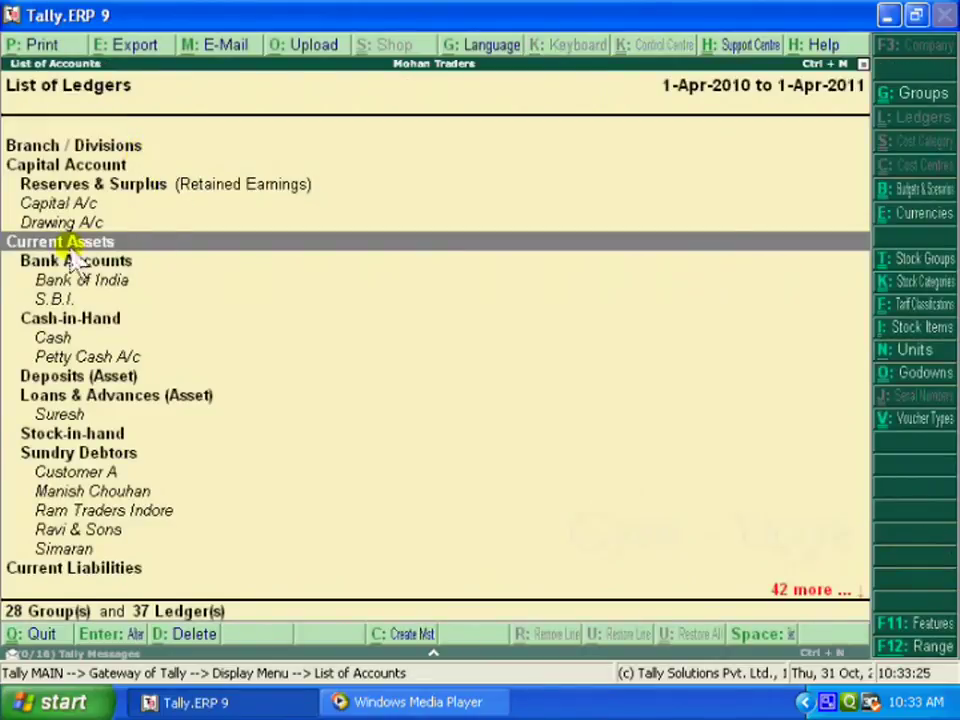
Open the Bank Accounts group to examine its parent group and settings, and quit without altering it.
key("Down")
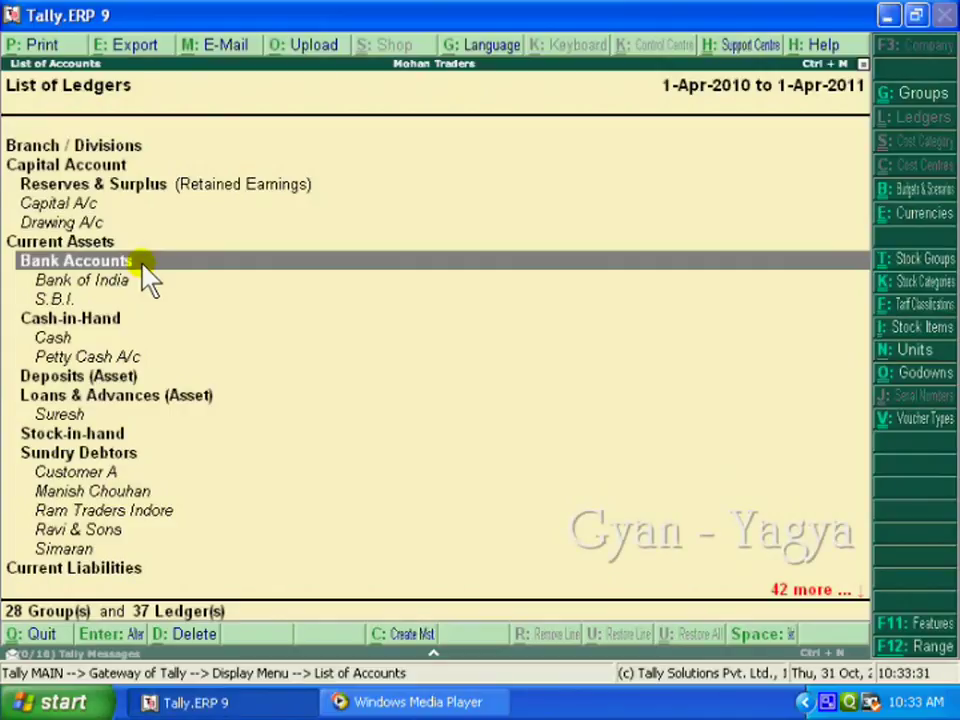
key("Return")
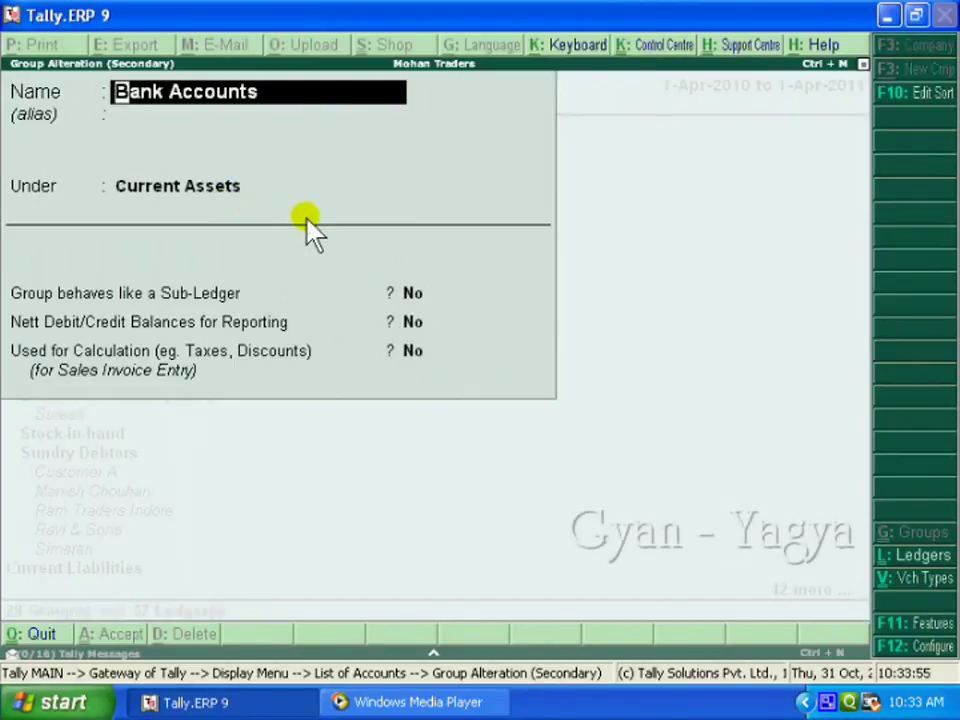
key("BackSpace")
key("Escape")
key("Return")
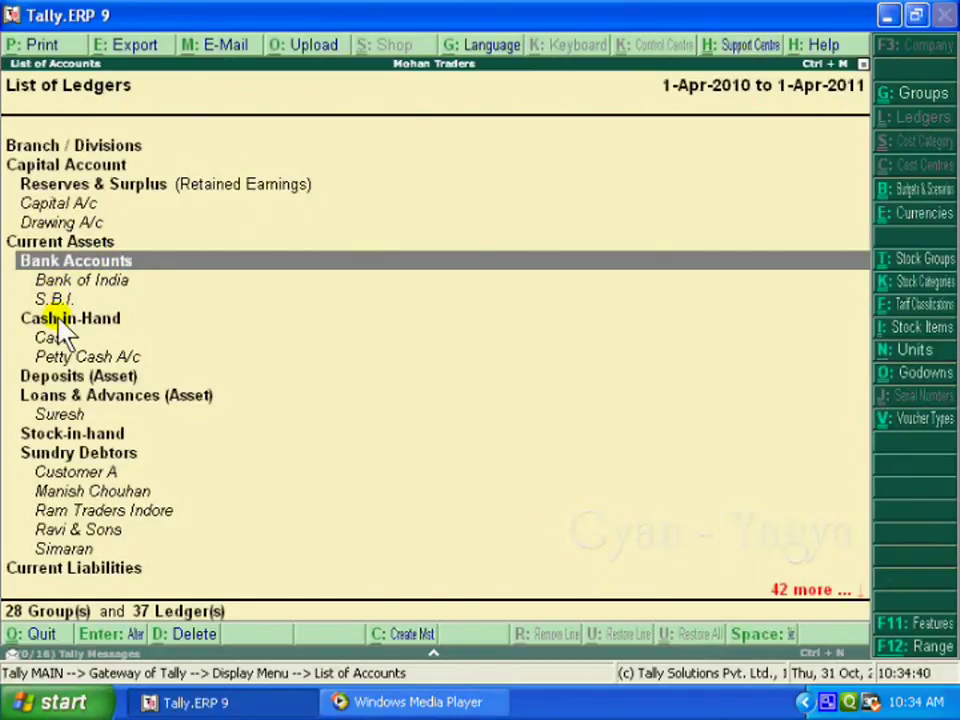
Open the Bank of India ledger to examine its details, and return to the ledger list.
left_click(104, 284)
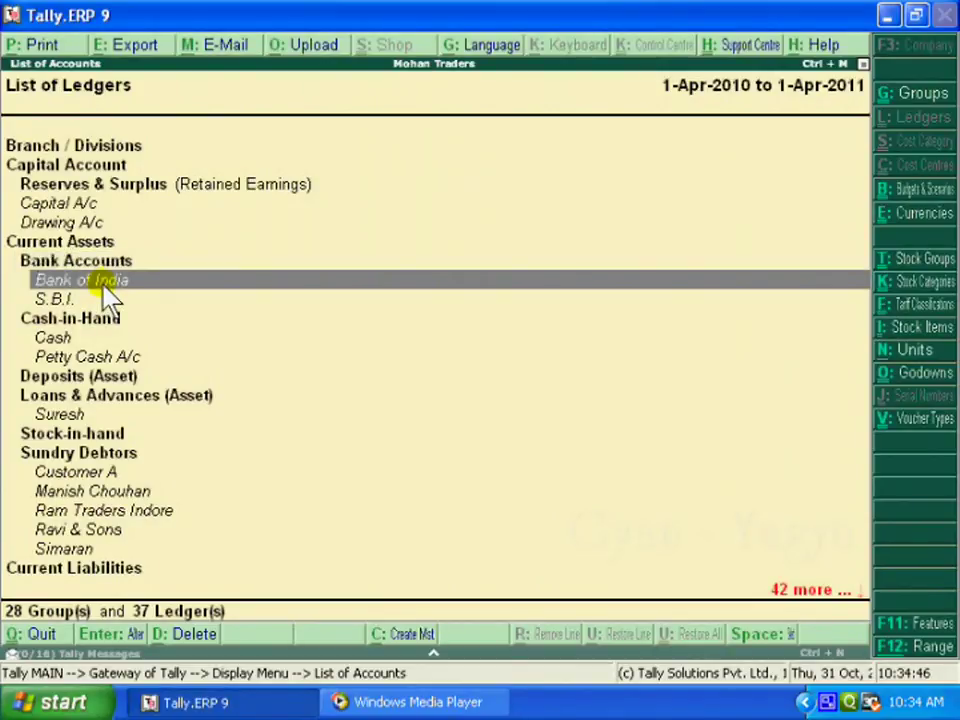
key("Return")
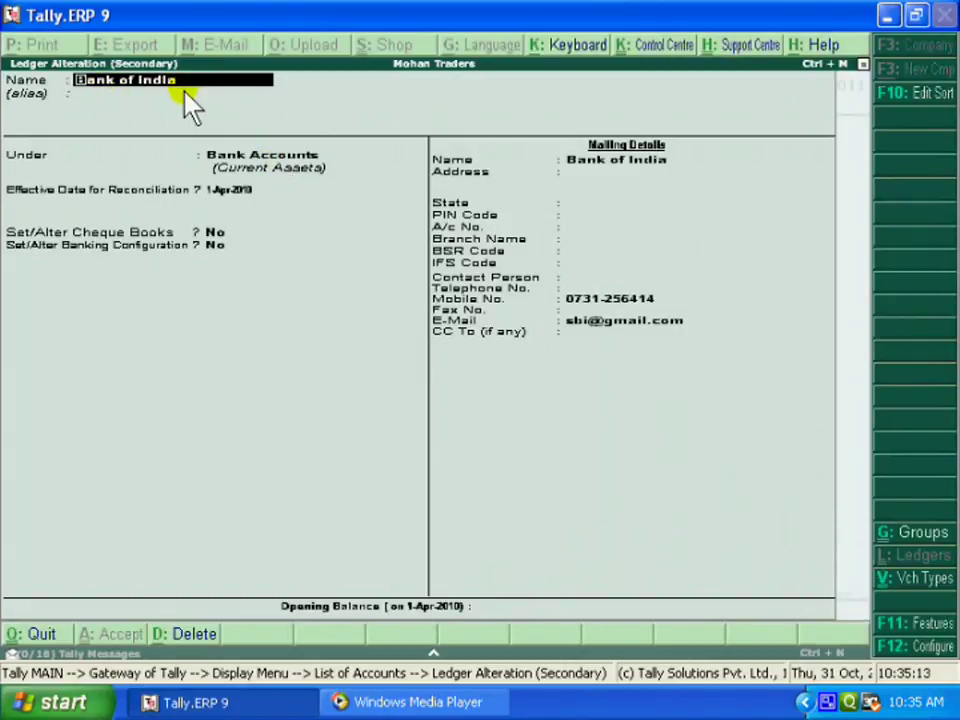
key("Escape")
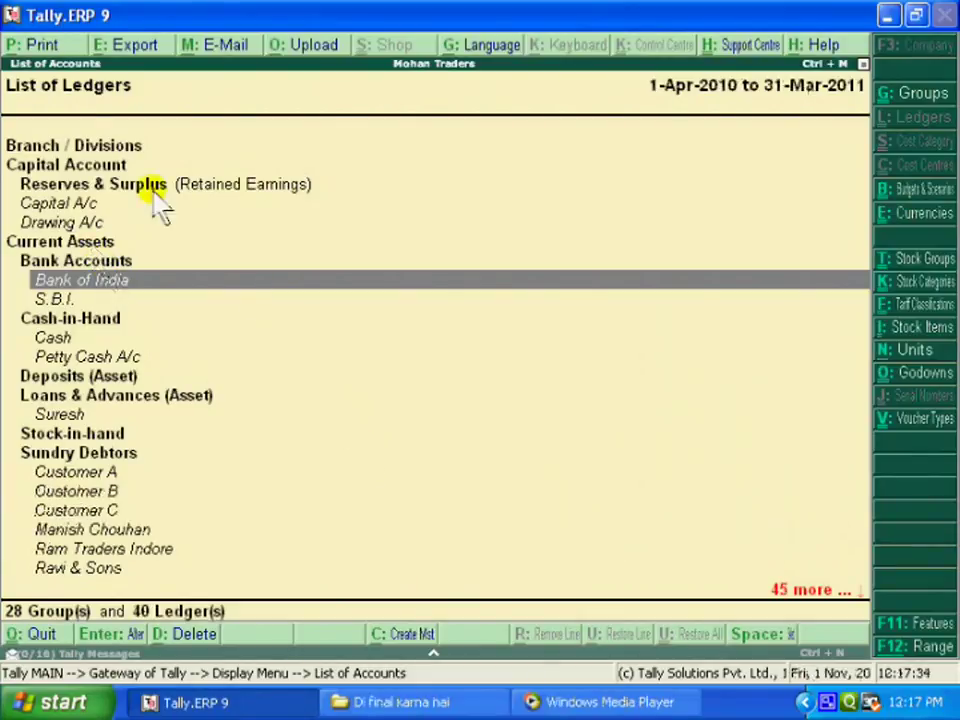
Open a blank group creation form from the Current Assets row to examine its fields, and quit it.
key("Up")
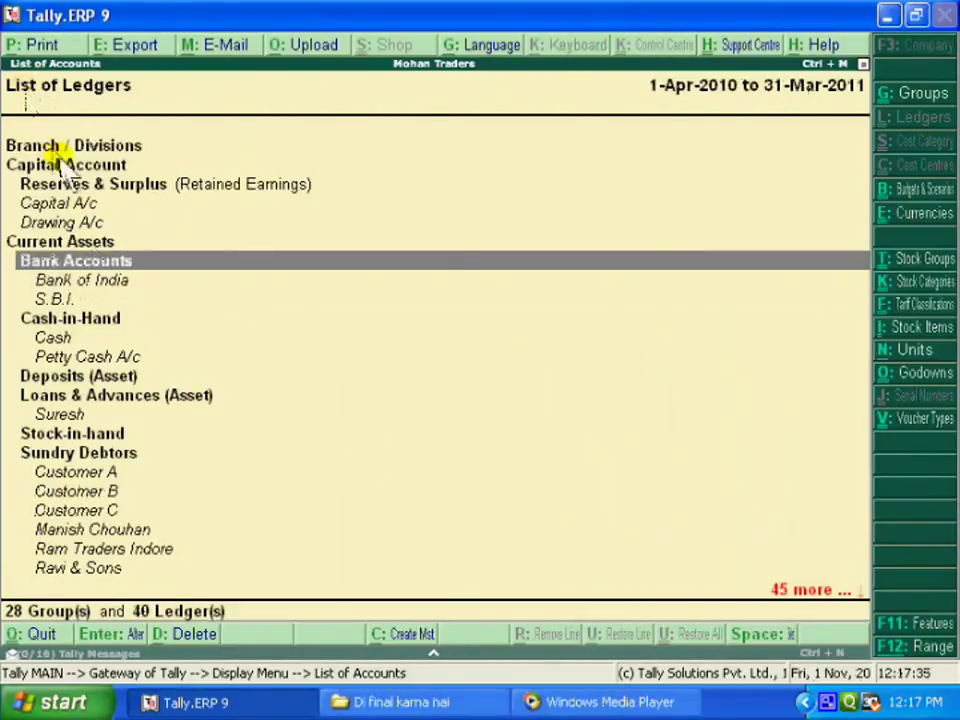
key("Up")
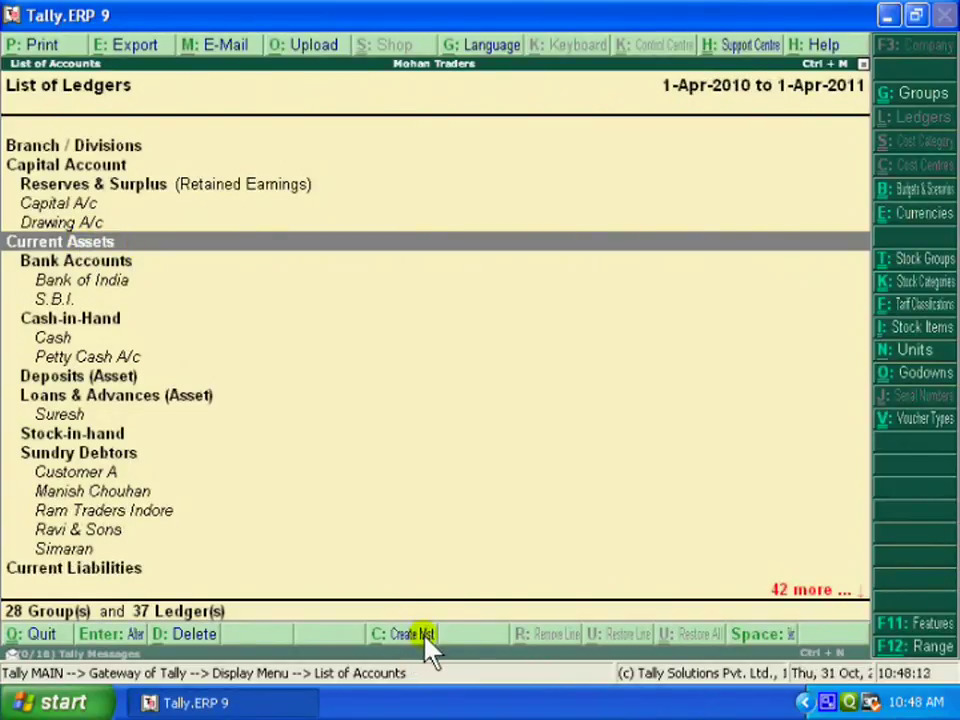
left_click(426, 638)
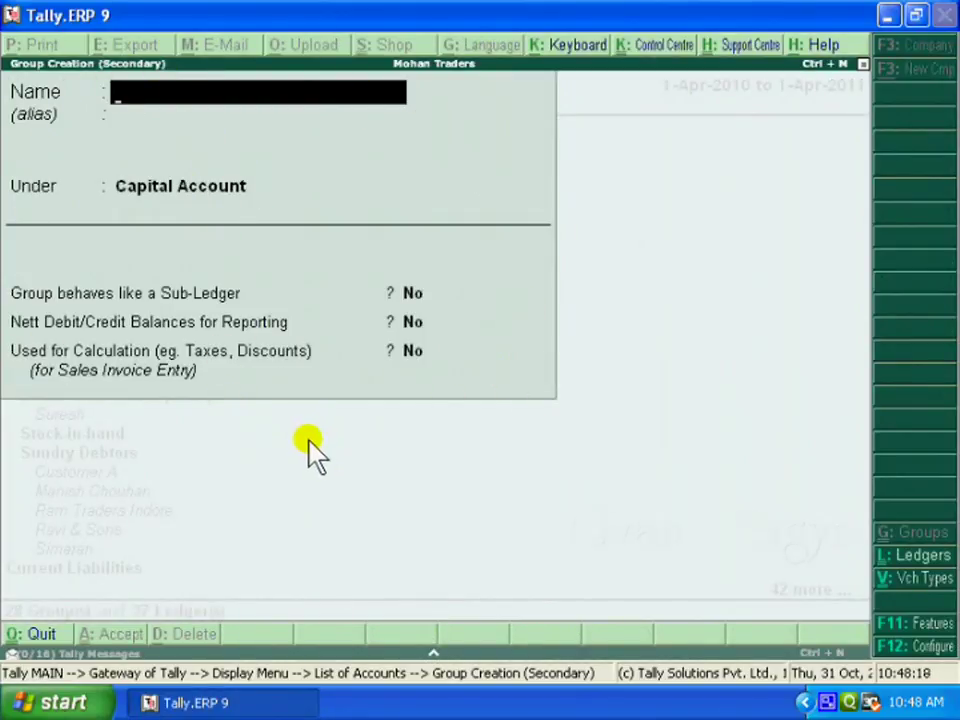
key("Escape")
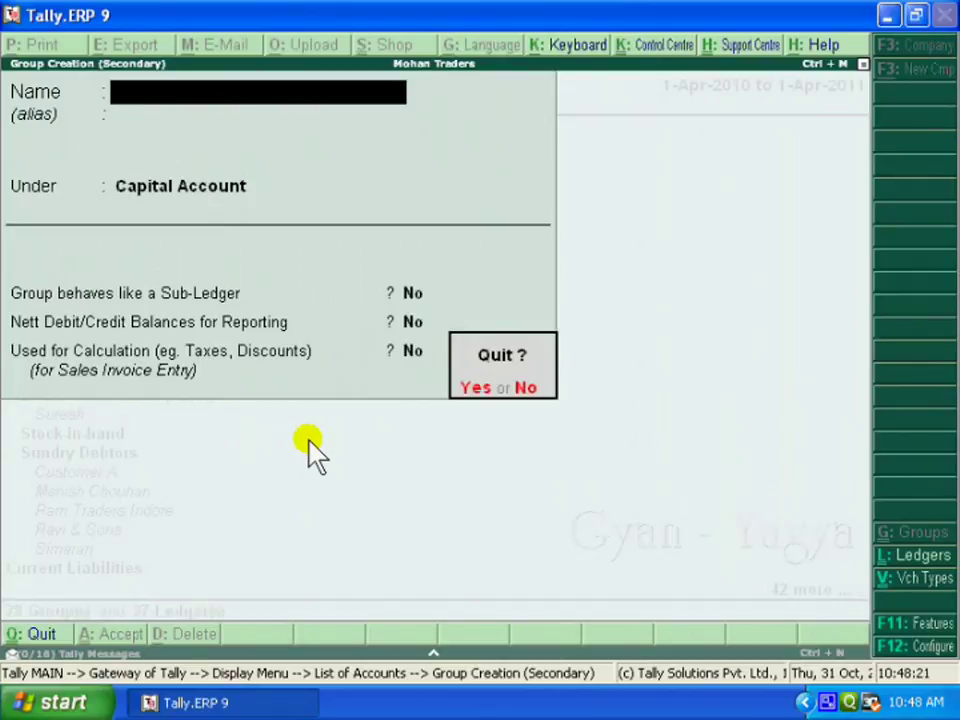
key("y")
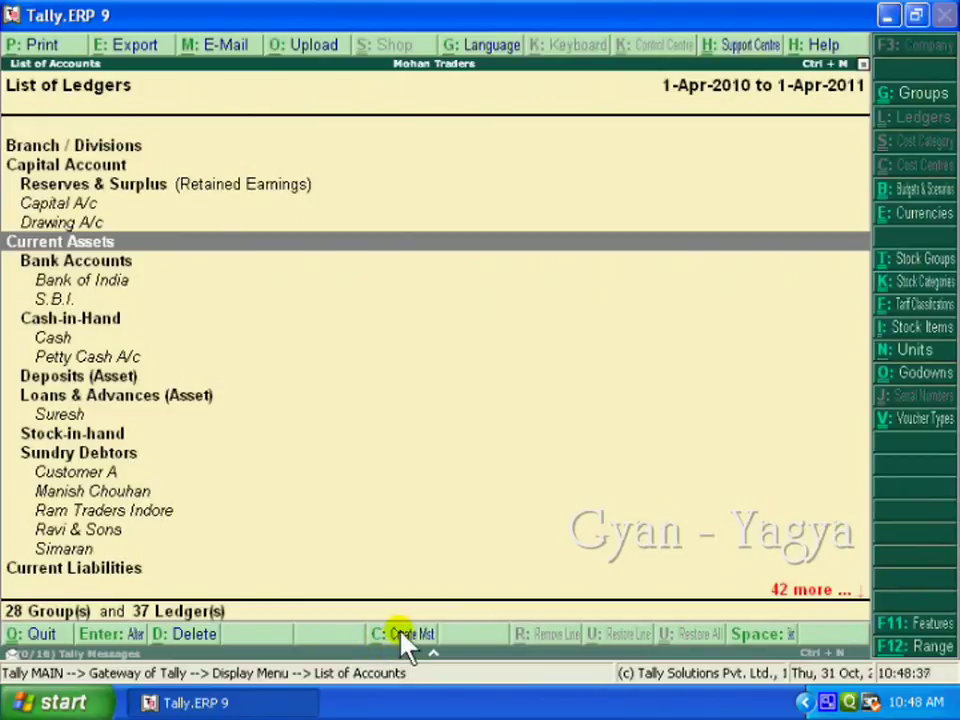
Start a new ledger from the ledgers listed under Sundry Debtors, naming it Customer B with no alias.
key("Down")
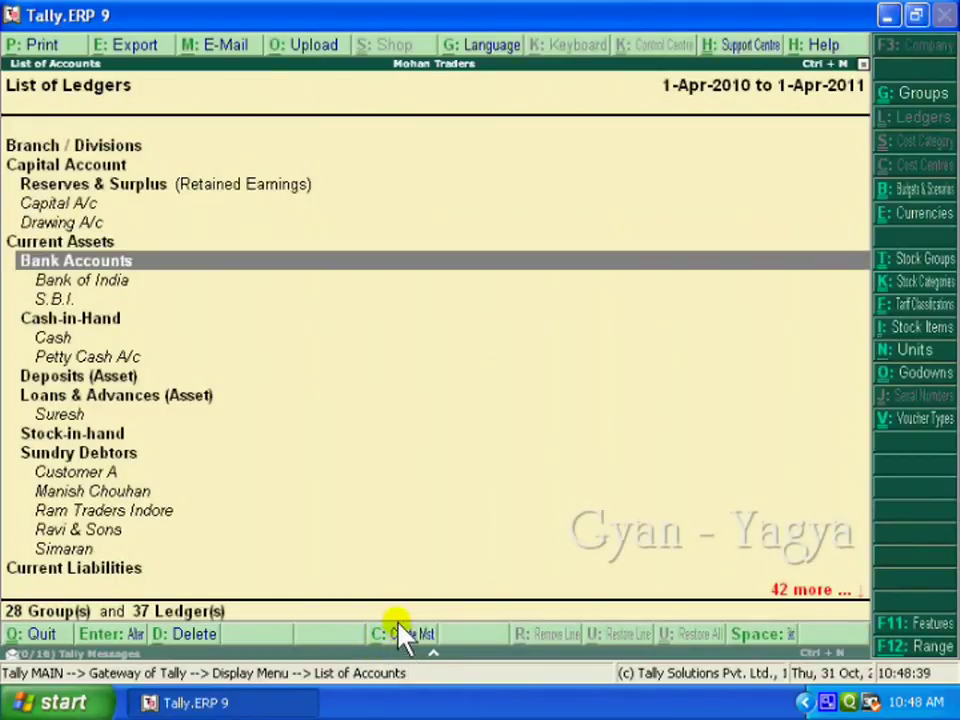
key("Down")
key("Down")
key("Down")
key("Down")
key("Down")
key("Down")
key("Down")
key("Down")
key("Down")
key("Down")
key("Down")
key("Down")
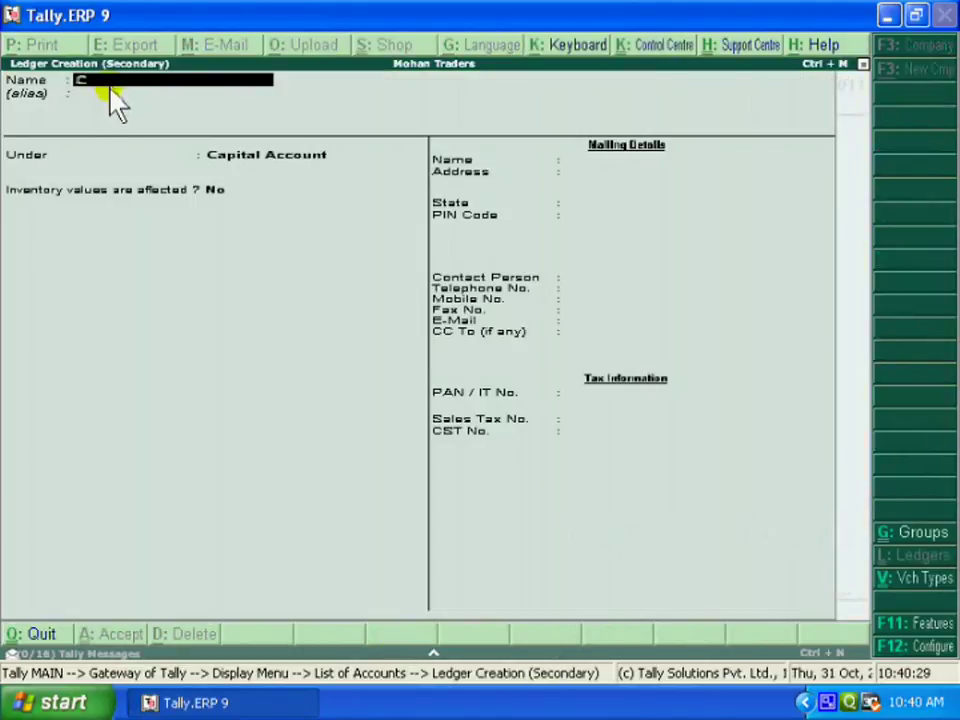
type("Customer")
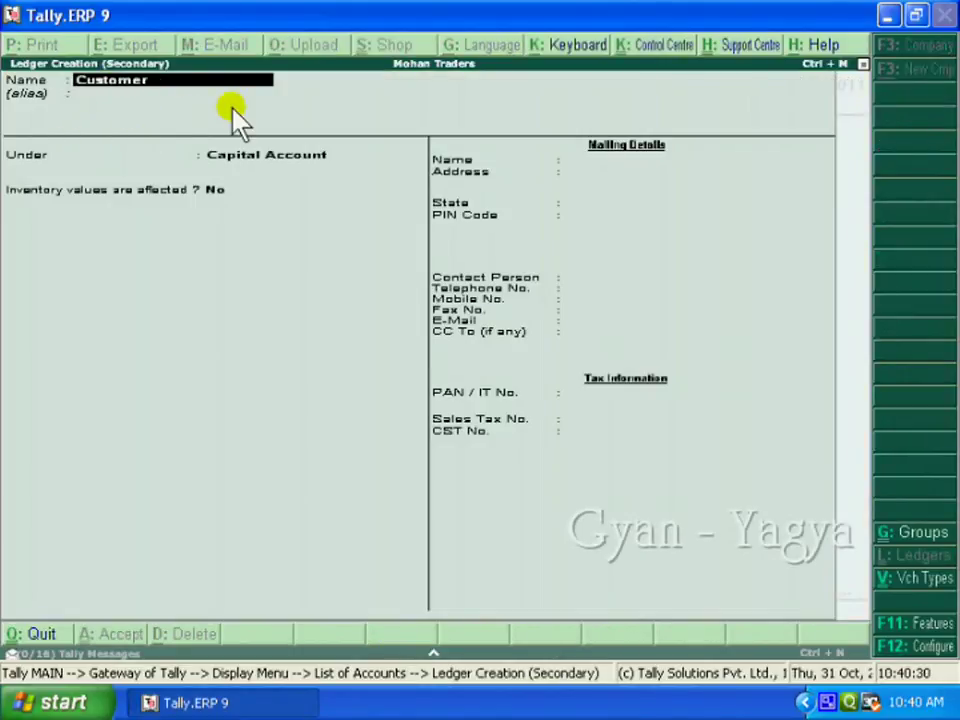
type(" b")
key("Return")
key("Return")
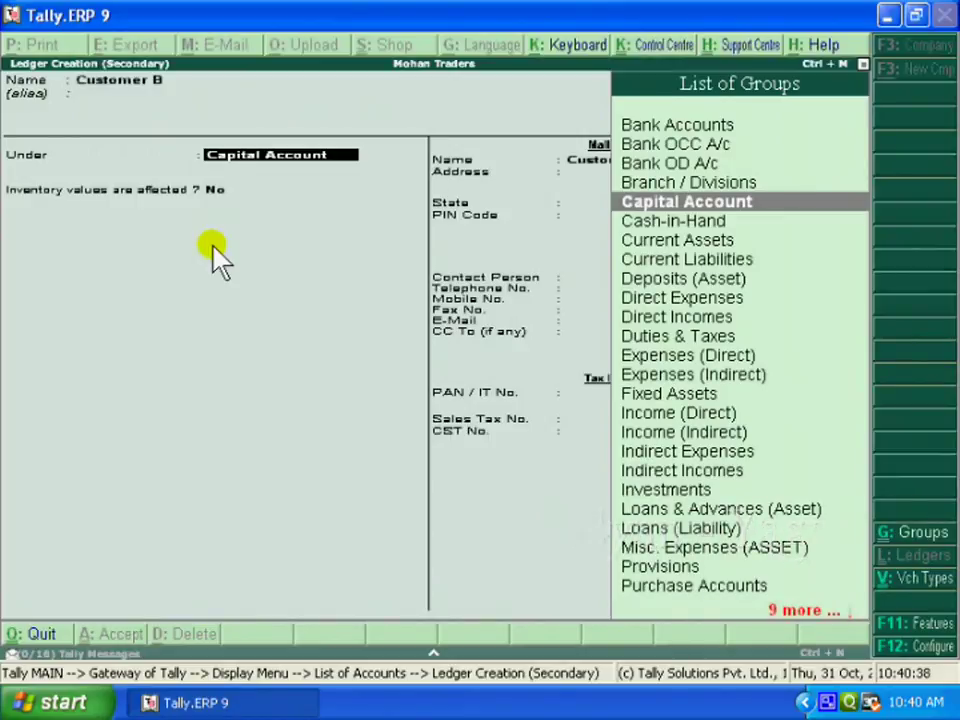
Place the new Customer B ledger under the Sundry Debtors group and save it.
type("Sun")
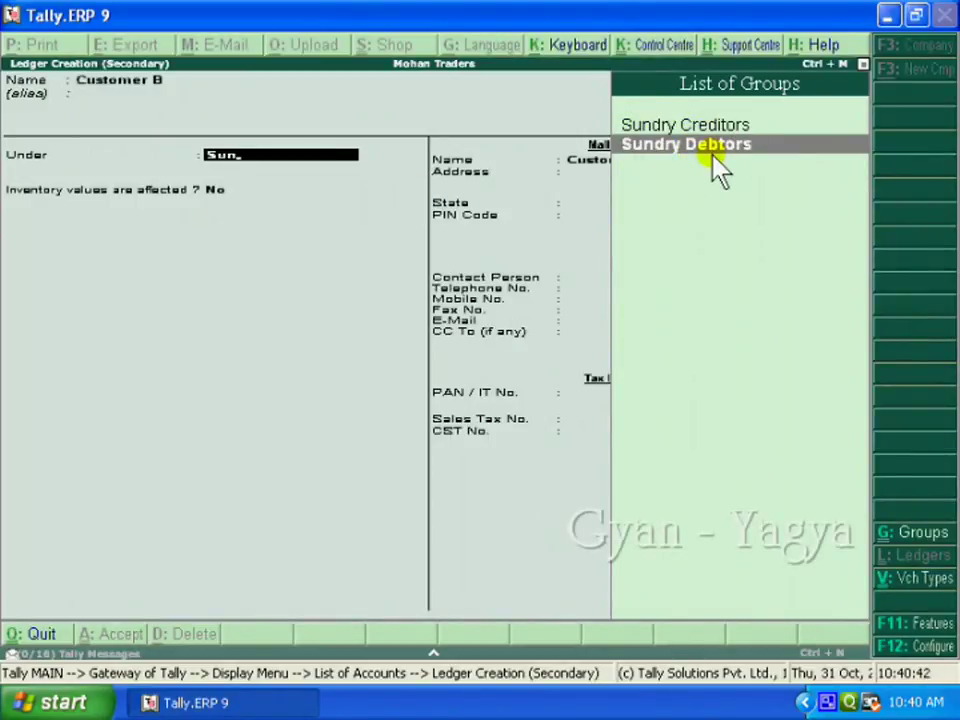
key("Return")
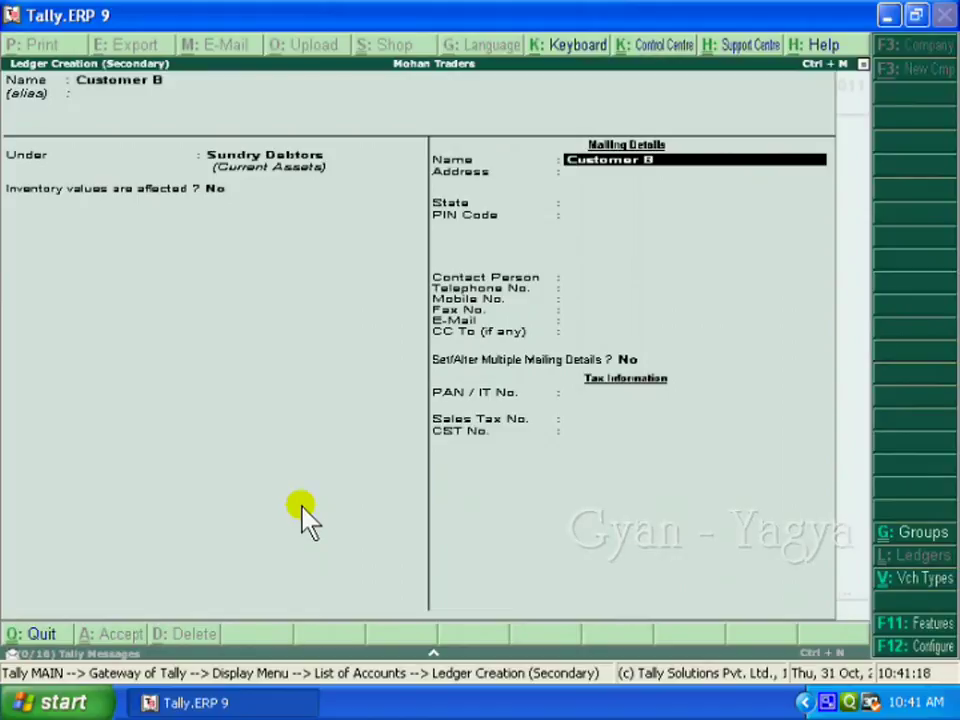
key("ctrl+a")
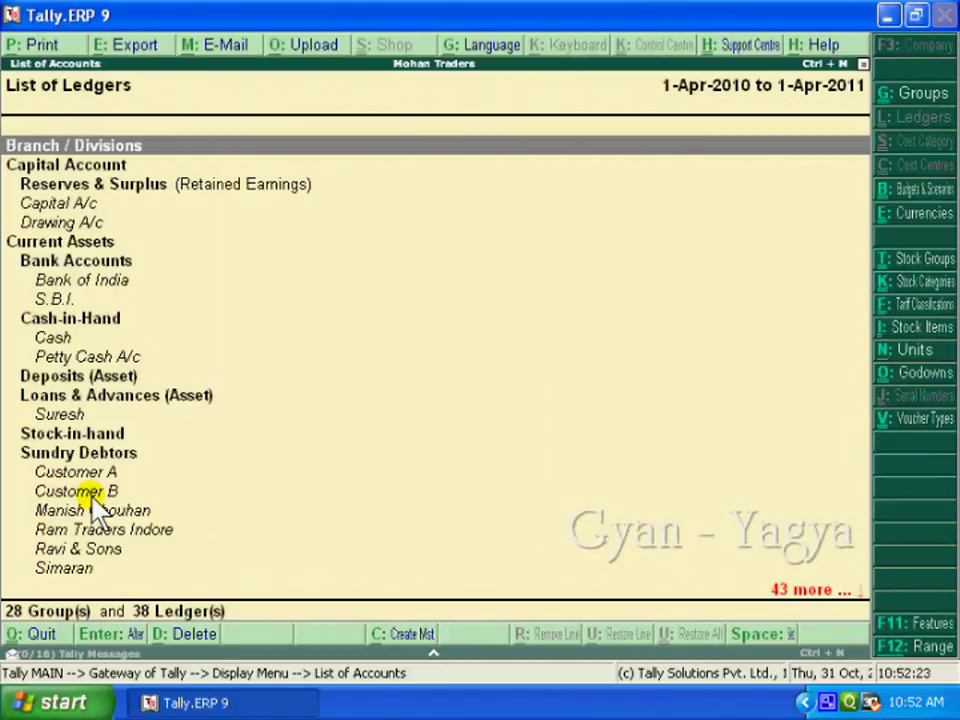
Alter the Customer B ledger by adding its two-line postal address to the mailing details, and save it.
left_click(93, 496)
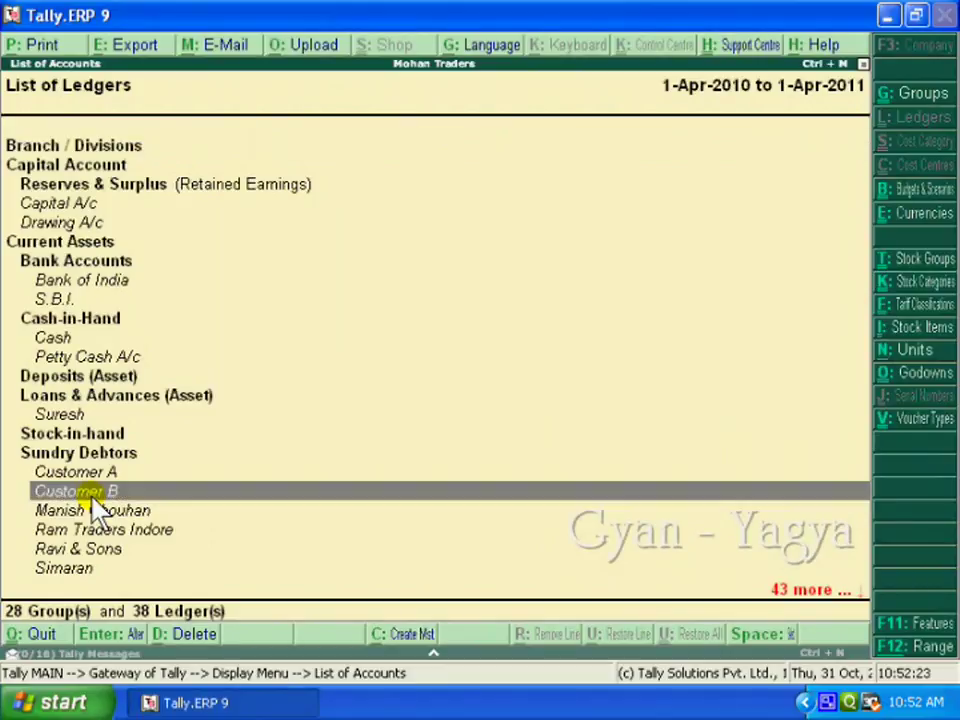
left_click(132, 638)
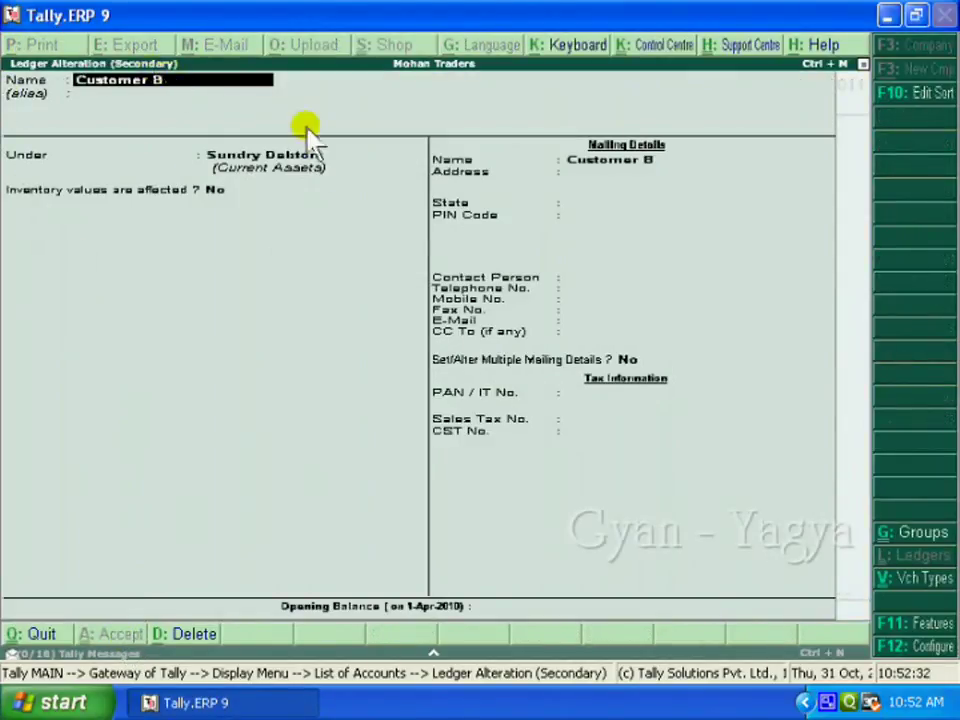
key("Return")
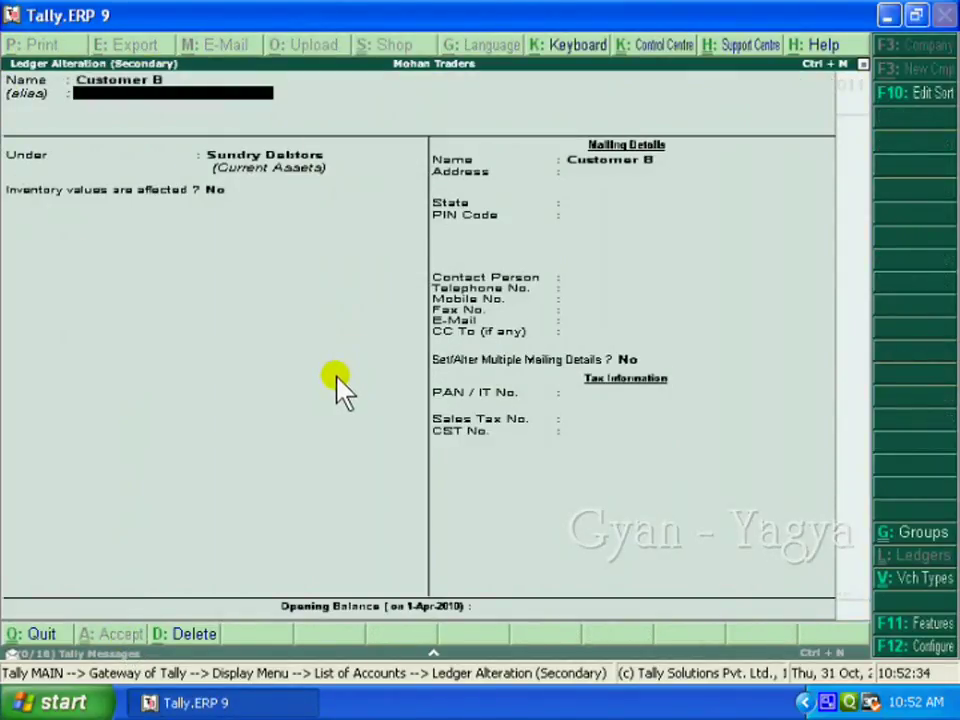
key("Return")
key("Return")
key("Return")
key("Return")
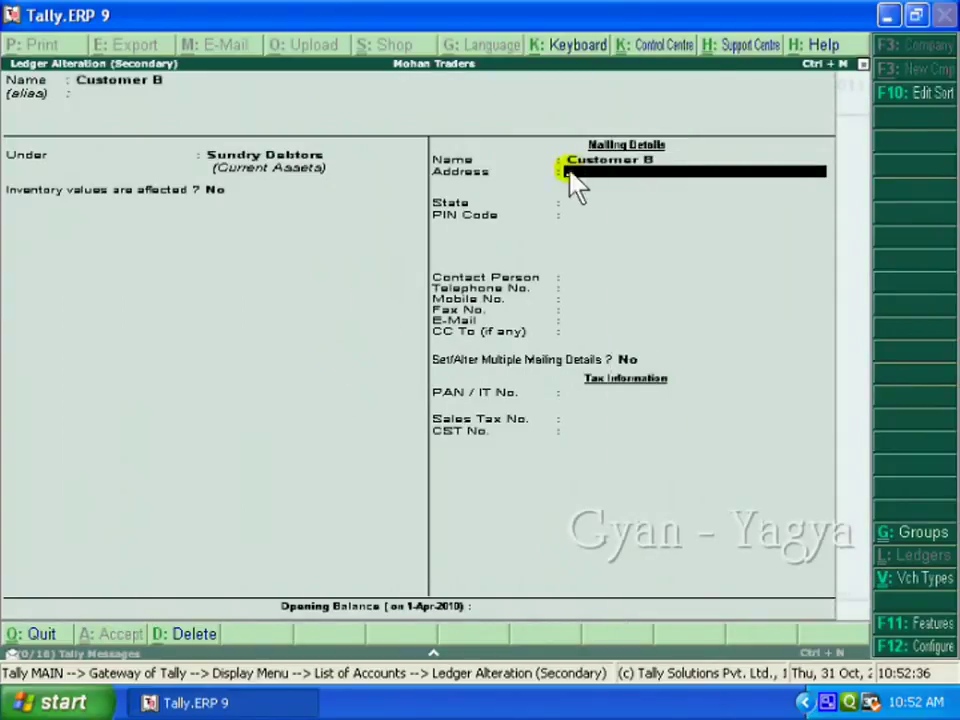
type("10,")
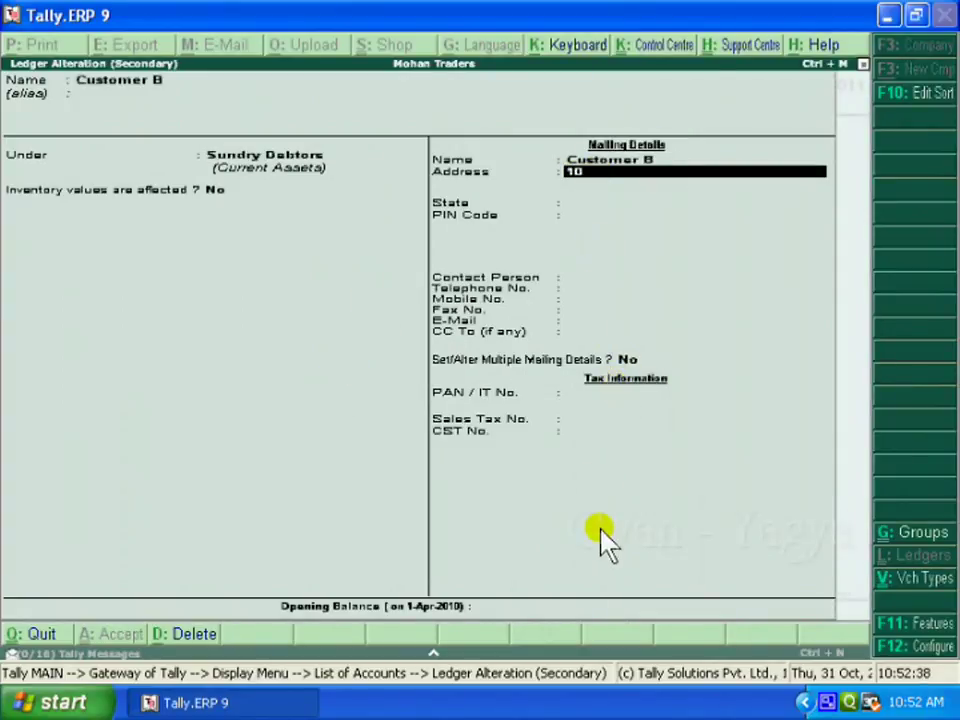
type(" Siyaganj")
key("Return")
type("Indore.")
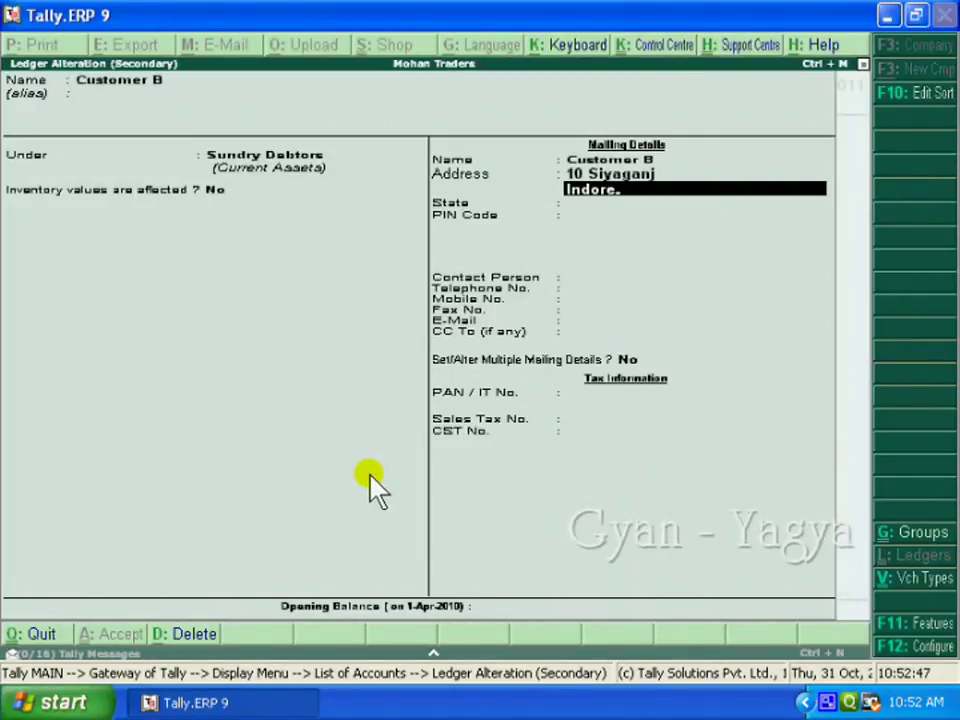
key("ctrl+a")
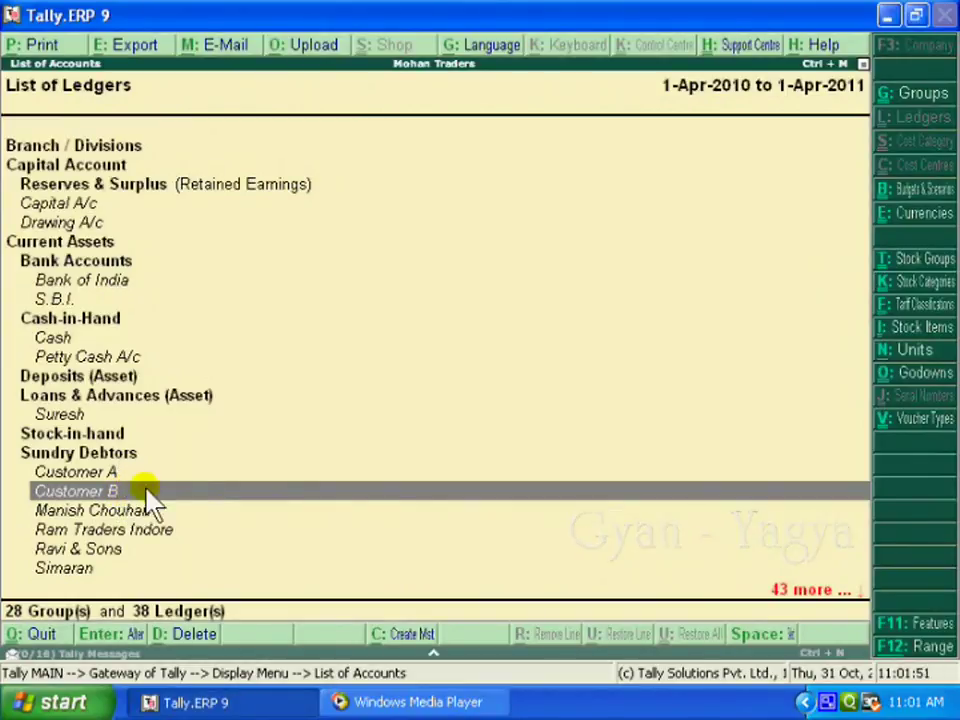
Delete the Customer B ledger from the list of accounts.
left_click(190, 640)
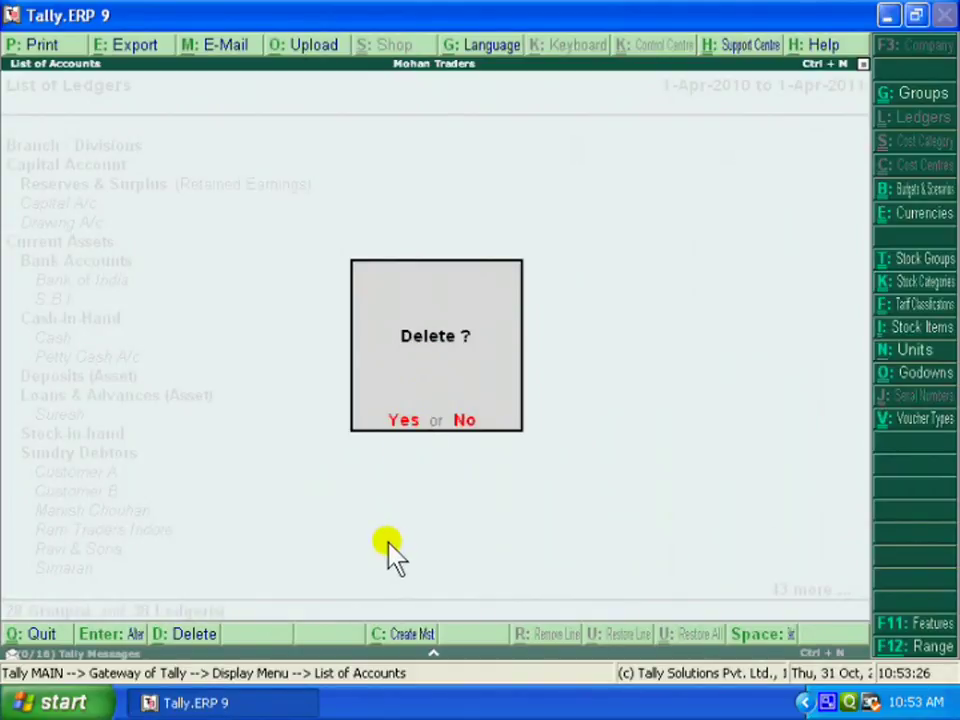
key("y")
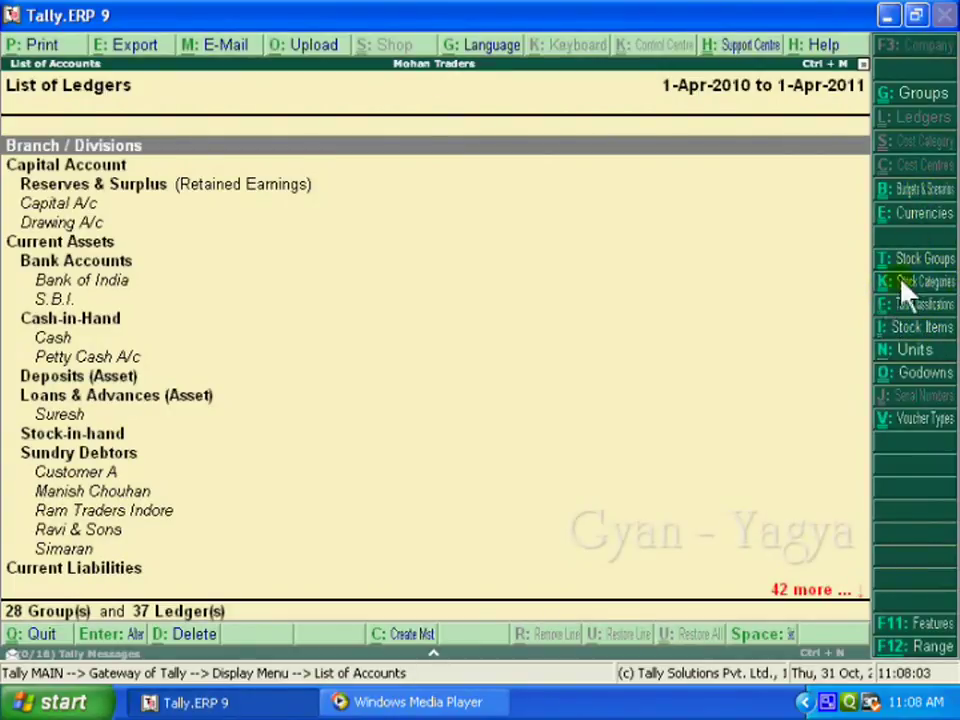
Switch the list of accounts through the stock items, units and godowns to review each set of masters.
left_click(917, 333)
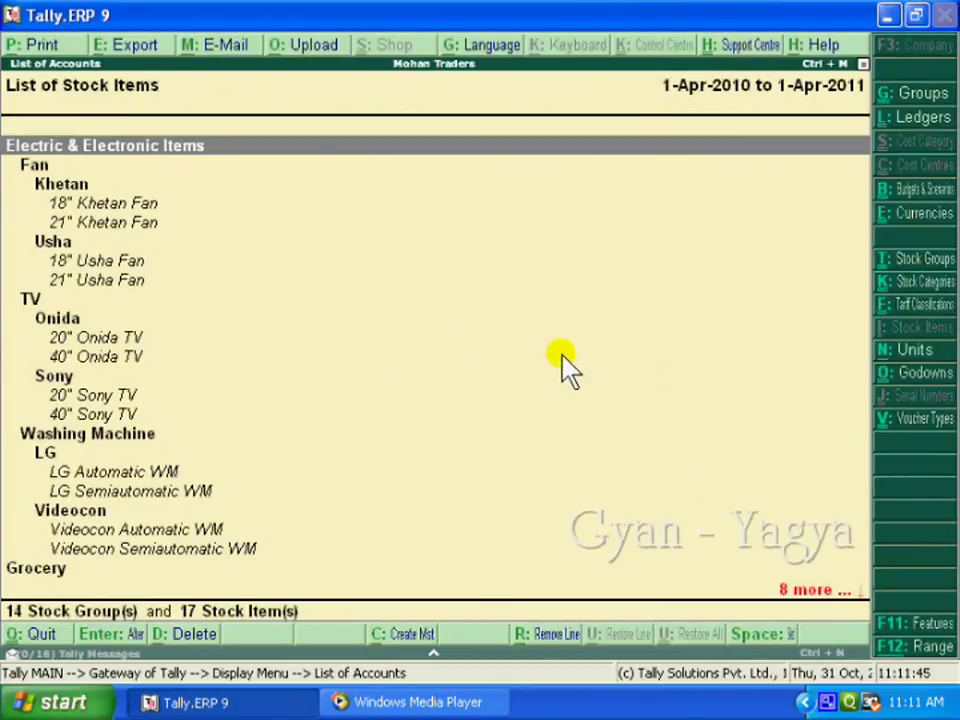
left_click(922, 358)
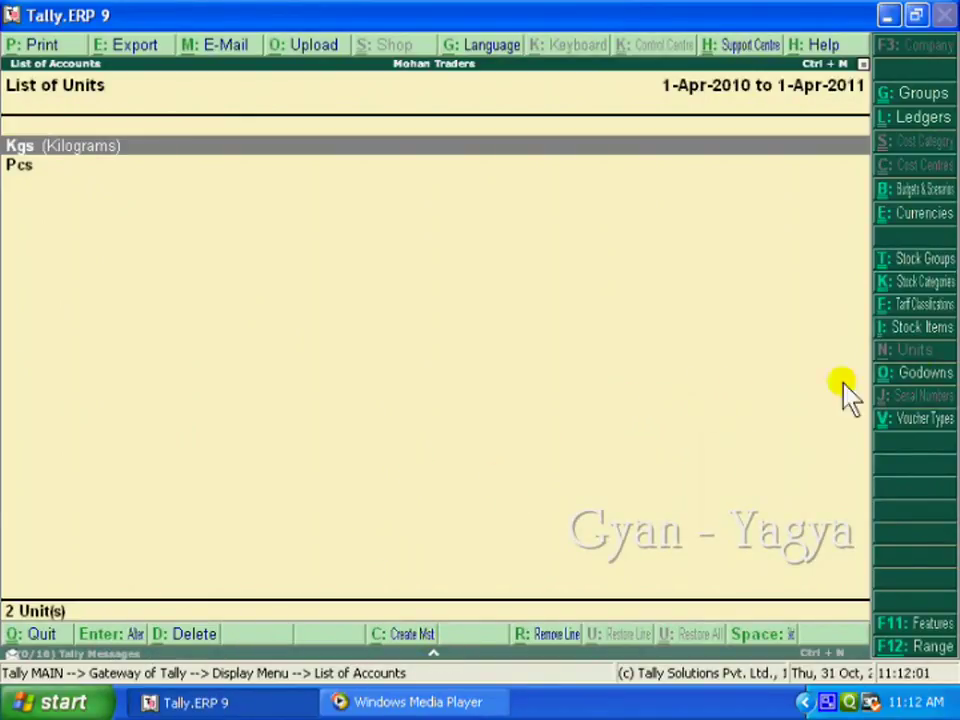
left_click(930, 386)
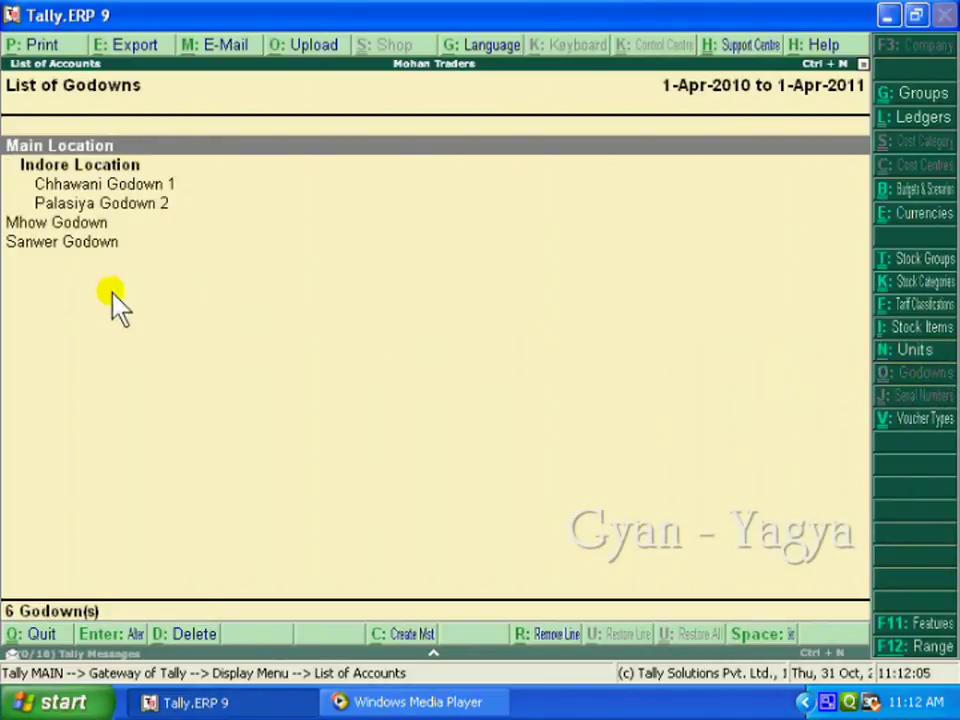